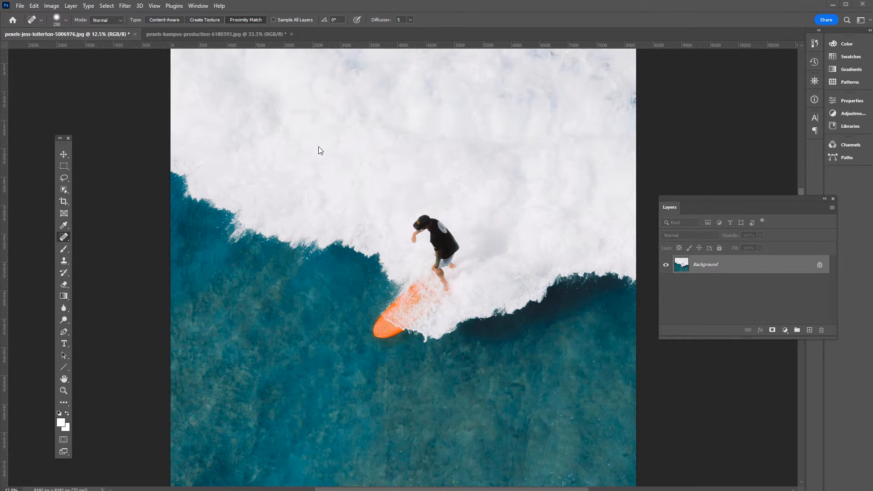
pyautogui.click(205, 32)
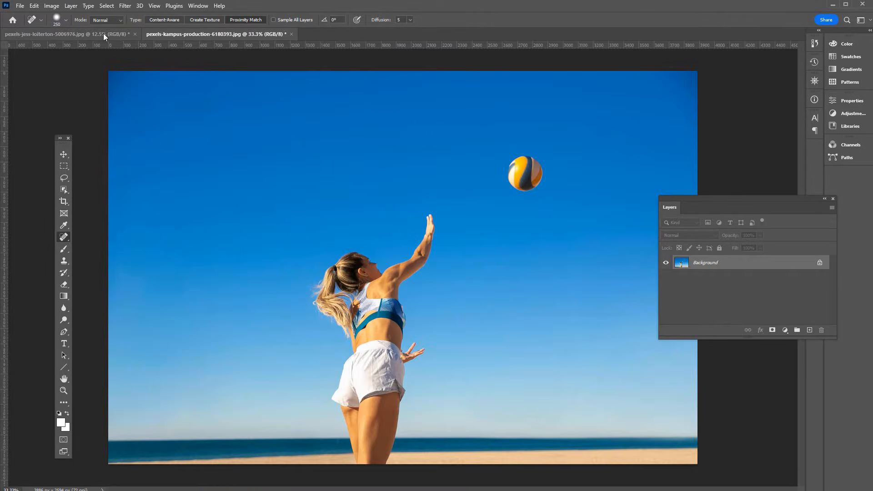
pyautogui.click(103, 34)
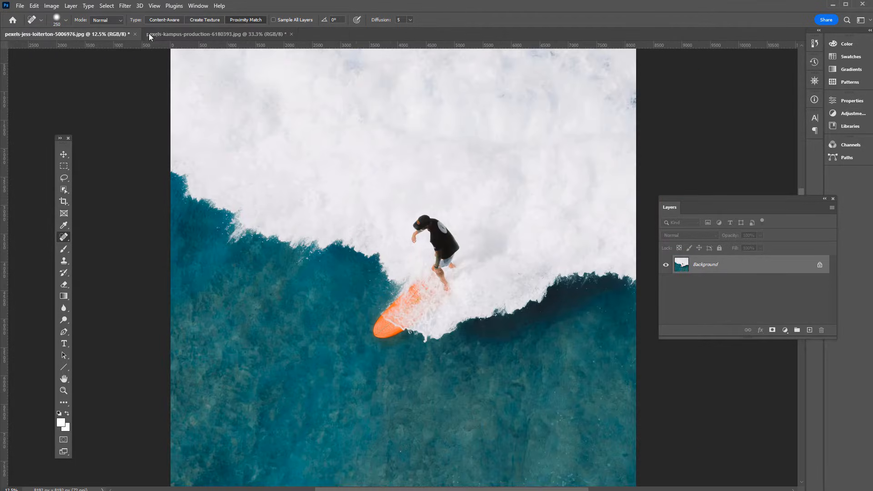
pyautogui.click(171, 33)
pyautogui.click(105, 33)
# Duplicate the Background layer of the surfer photo and draw a loose Lasso selection around the surfer and his orange board.
pyautogui.click(65, 178)
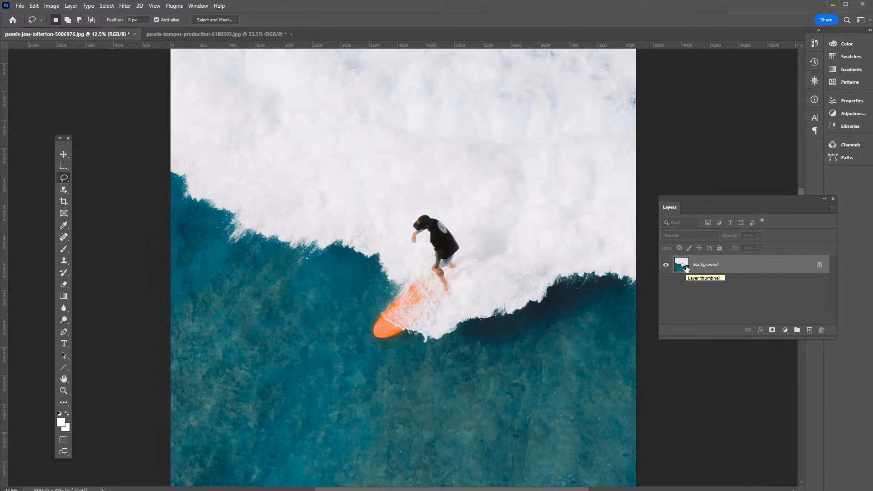
pyautogui.hotkey('ctrl', 'j')
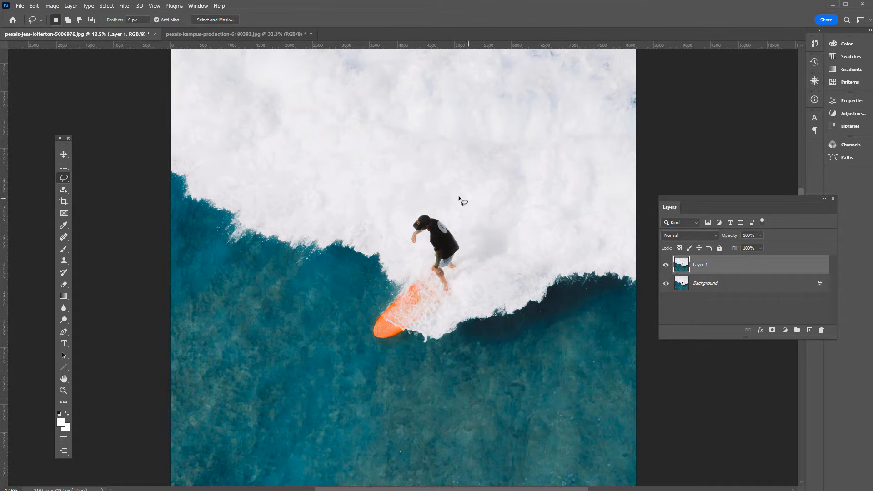
pyautogui.rightClick(64, 177)
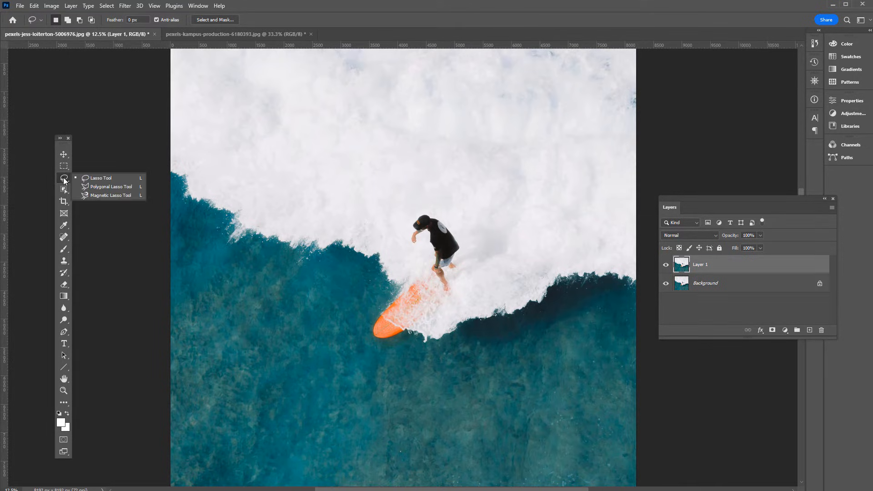
pyautogui.click(88, 181)
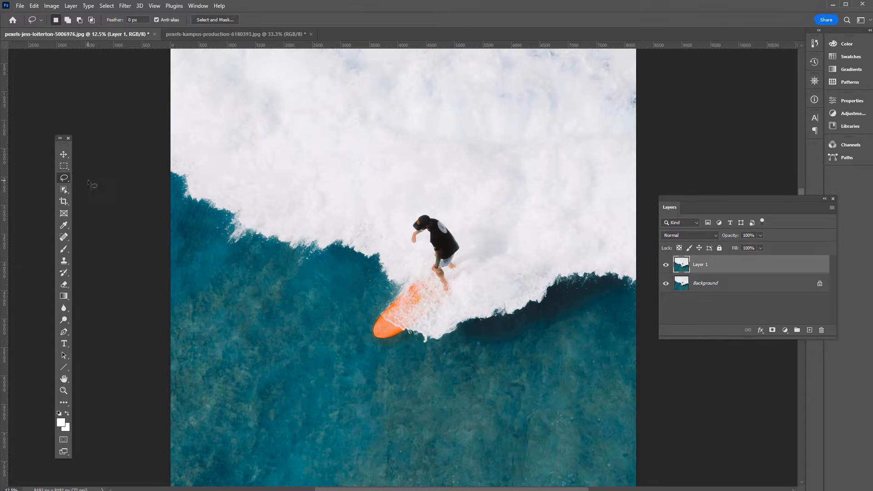
pyautogui.moveTo(445, 207)
pyautogui.mouseDown()
pyautogui.moveTo(430, 203)
pyautogui.moveTo(404, 218)
pyautogui.moveTo(395, 265)
pyautogui.moveTo(379, 288)
pyautogui.mouseUp()
pyautogui.moveTo(495, 319)
pyautogui.mouseDown()
pyautogui.moveTo(496, 259)
pyautogui.moveTo(453, 213)
pyautogui.mouseUp()
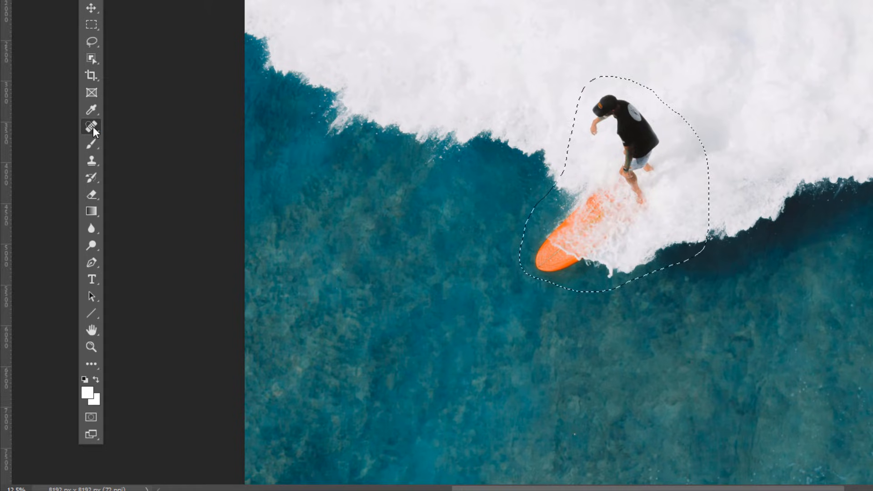
# Use the Content-Aware Move tool to shift the selected surfer and board up and to the left along the wave's edge.
pyautogui.rightClick(93, 126)
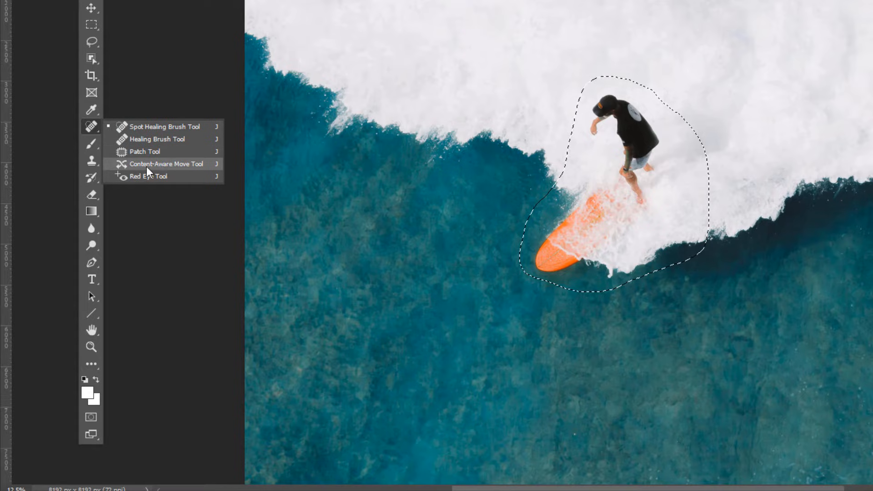
pyautogui.click(183, 168)
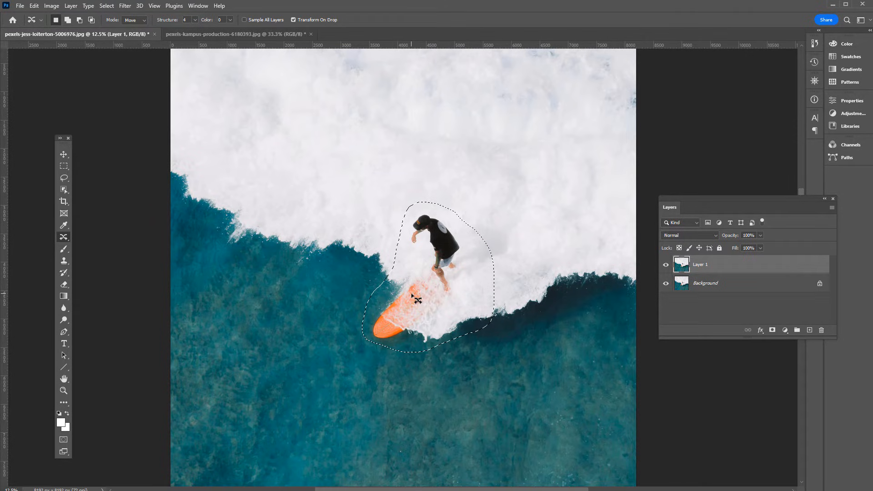
pyautogui.moveTo(412, 295); pyautogui.dragTo(255, 393)
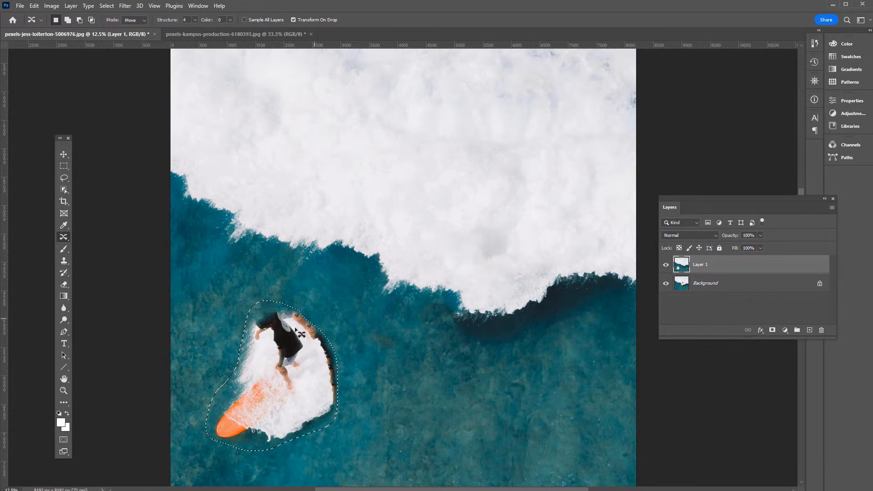
pyautogui.hotkey('ctrl', 'z')
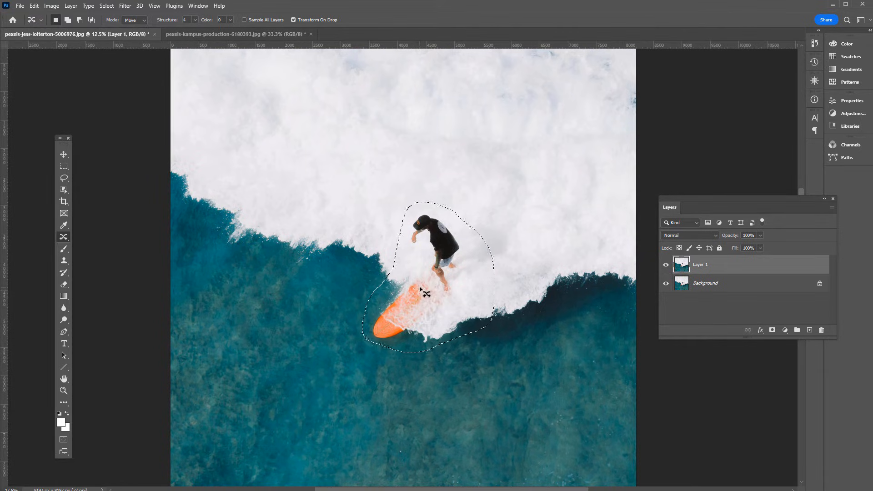
pyautogui.moveTo(414, 287); pyautogui.dragTo(317, 253)
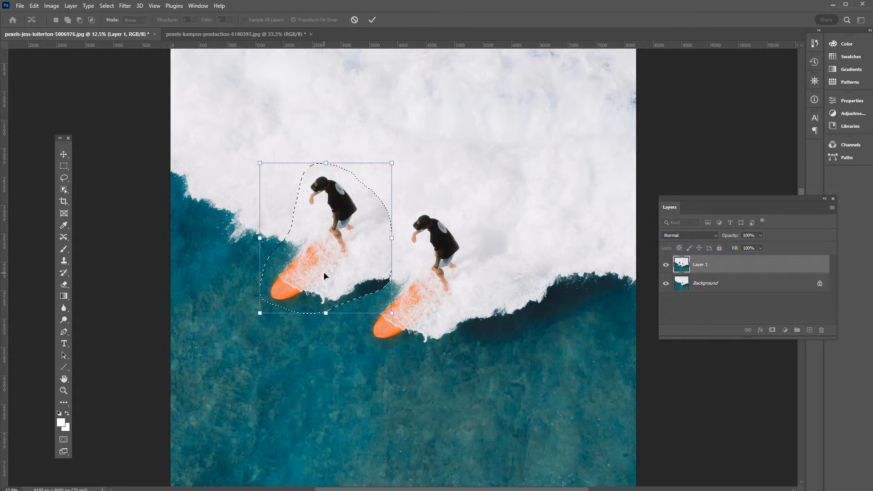
pyautogui.press('Return')
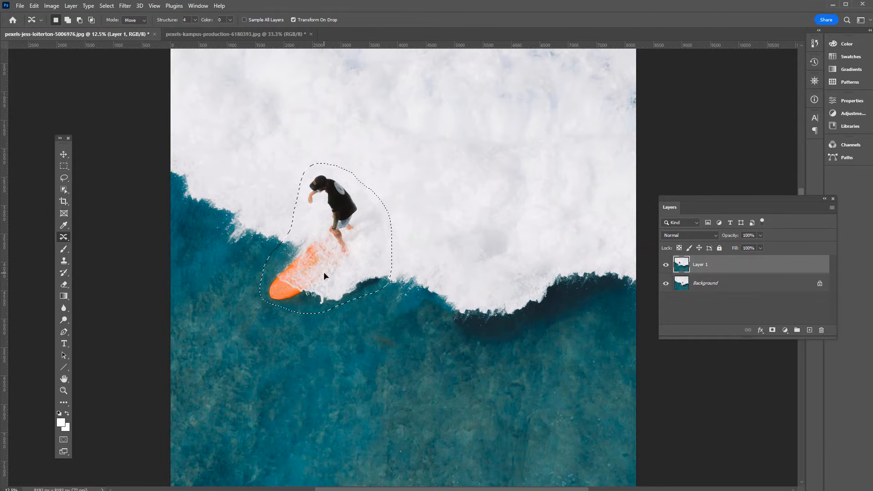
# Clear the selection around the moved surfer using the Rectangular Marquee tool.
pyautogui.click(63, 166)
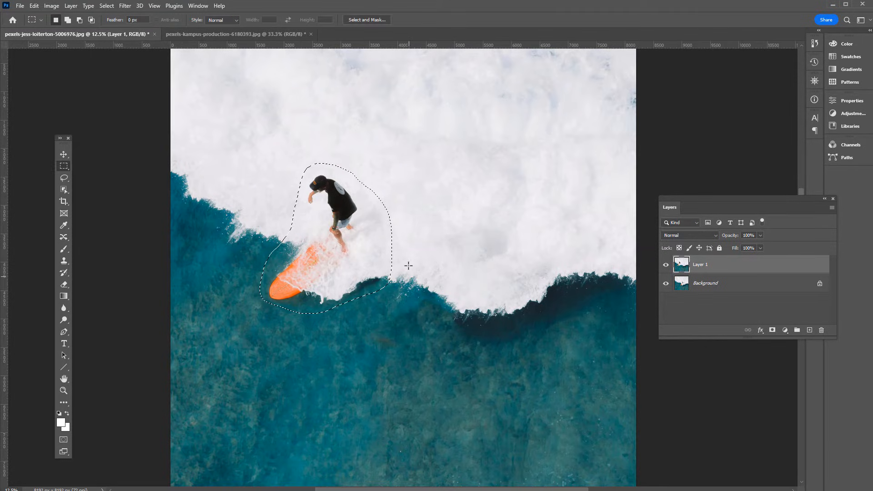
pyautogui.click(106, 6)
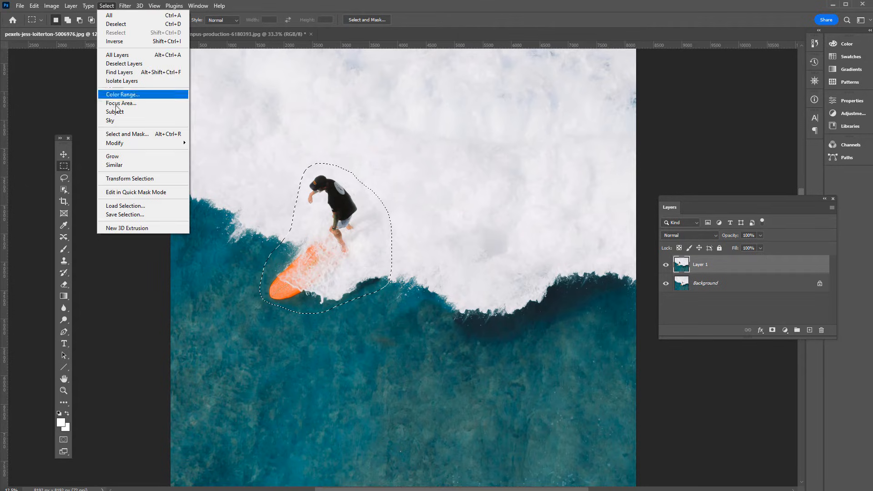
pyautogui.click(64, 168)
pyautogui.rightClick(64, 168)
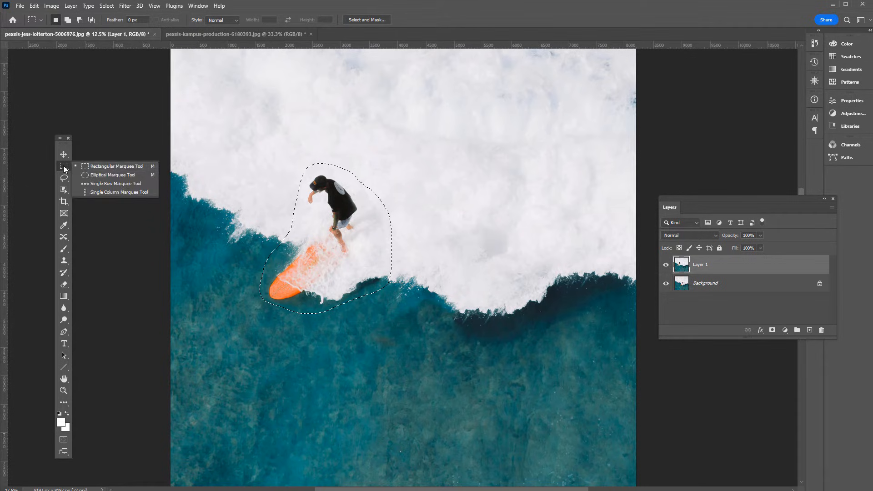
pyautogui.click(89, 167)
pyautogui.click(461, 216)
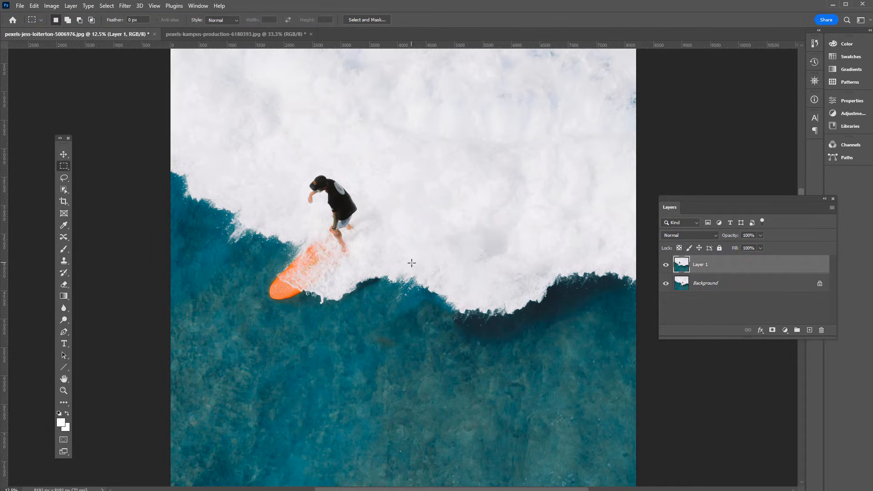
# Toggle the visibility of Layer 1 repeatedly to compare the moved surfer with the original photo.
pyautogui.click(666, 267)
pyautogui.click(666, 267)
pyautogui.click(666, 267)
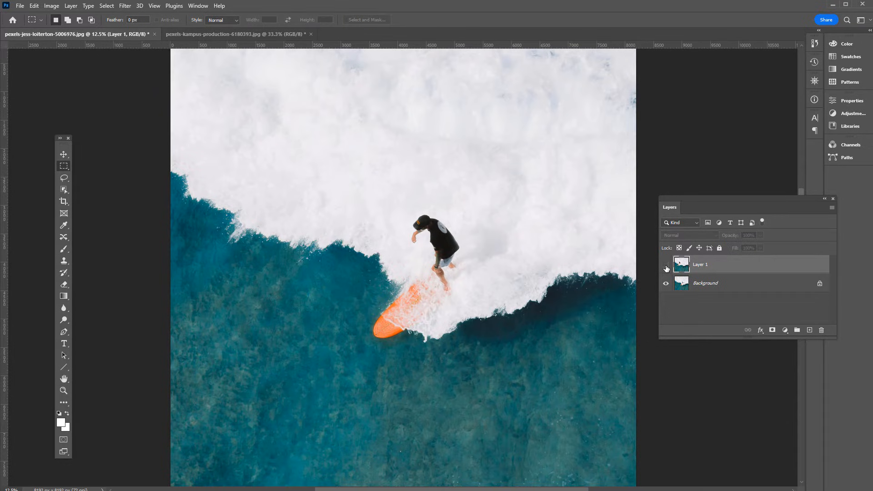
pyautogui.click(666, 268)
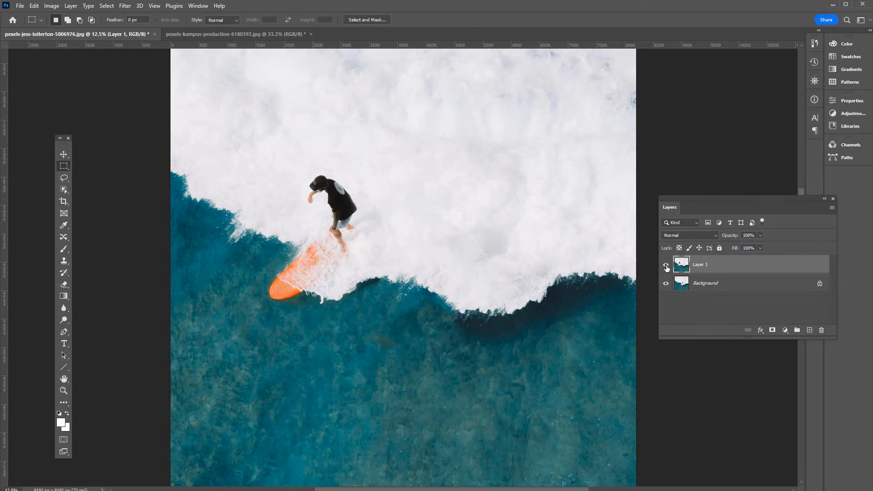
pyautogui.click(666, 267)
pyautogui.click(666, 267)
pyautogui.click(666, 268)
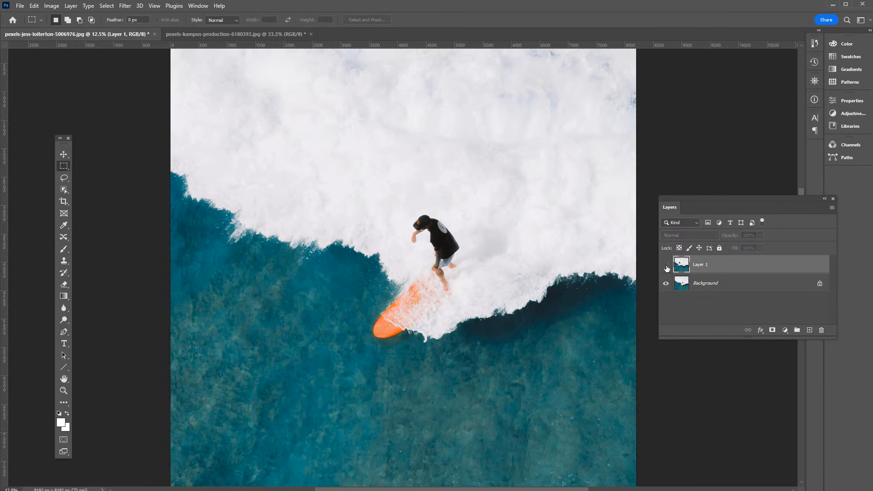
pyautogui.click(666, 267)
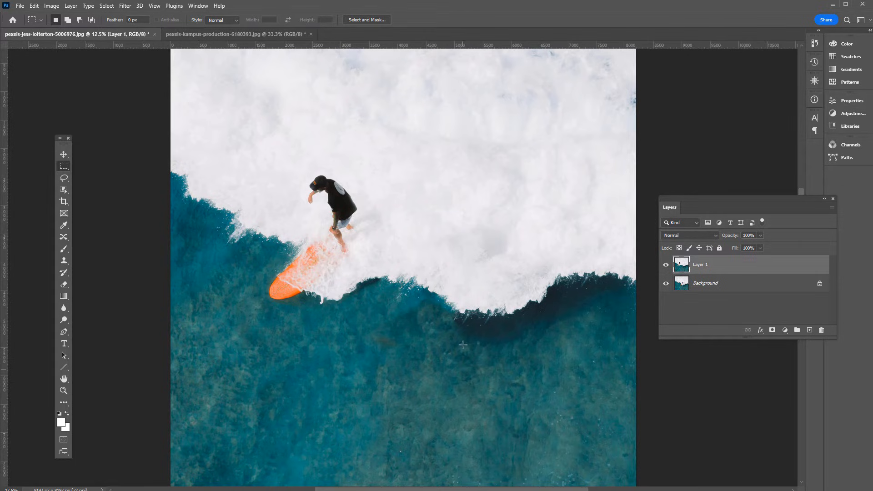
pyautogui.click(666, 266)
pyautogui.click(666, 266)
pyautogui.click(667, 267)
pyautogui.click(667, 268)
# In the volleyball photo, make the floating Layers panel narrower and taller and duplicate the Background layer.
pyautogui.click(208, 36)
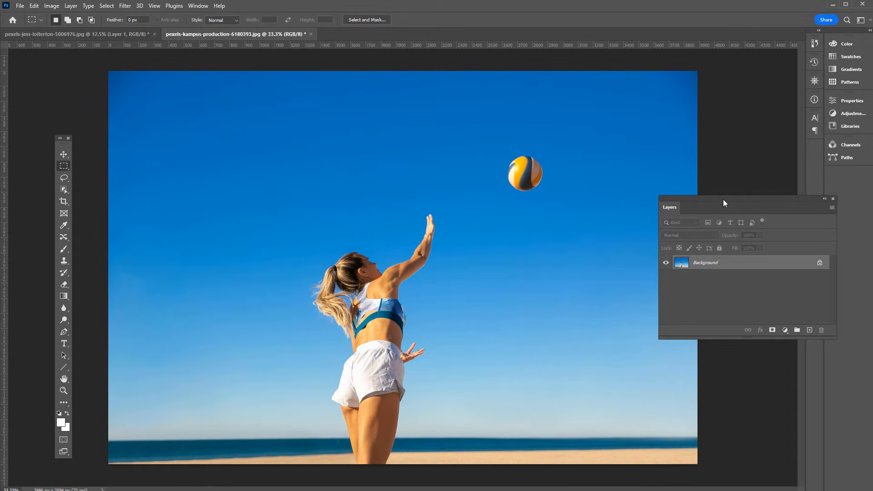
pyautogui.moveTo(723, 199); pyautogui.dragTo(732, 199)
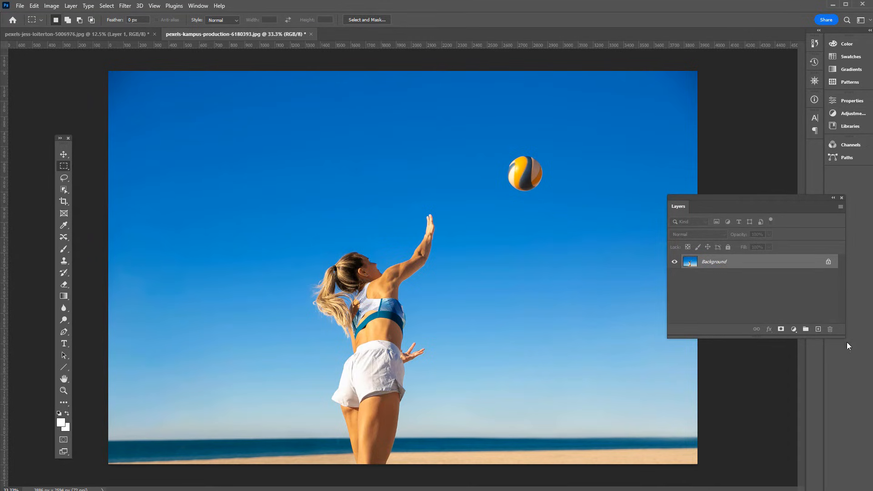
pyautogui.moveTo(837, 351); pyautogui.dragTo(799, 389)
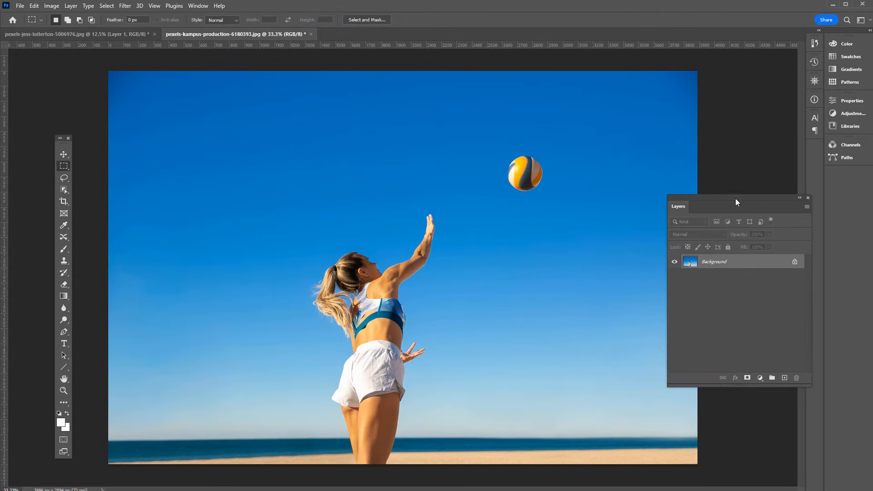
pyautogui.moveTo(733, 198); pyautogui.dragTo(773, 200)
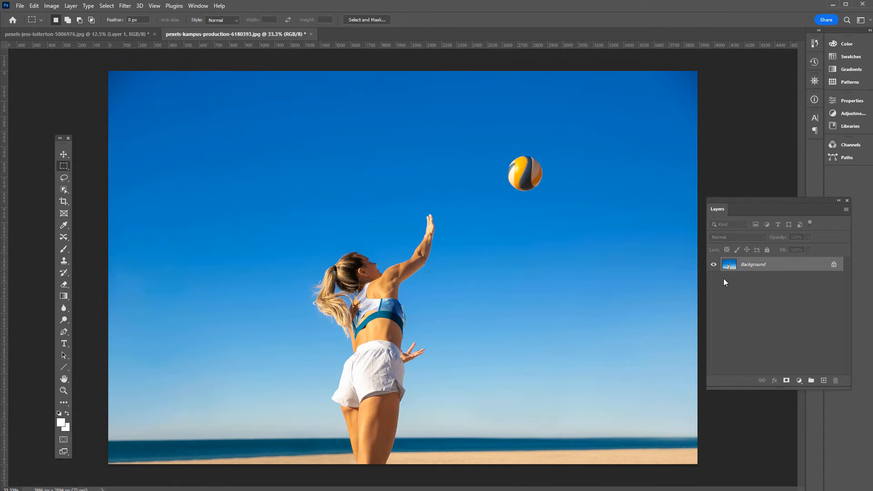
pyautogui.hotkey('ctrl', 'j')
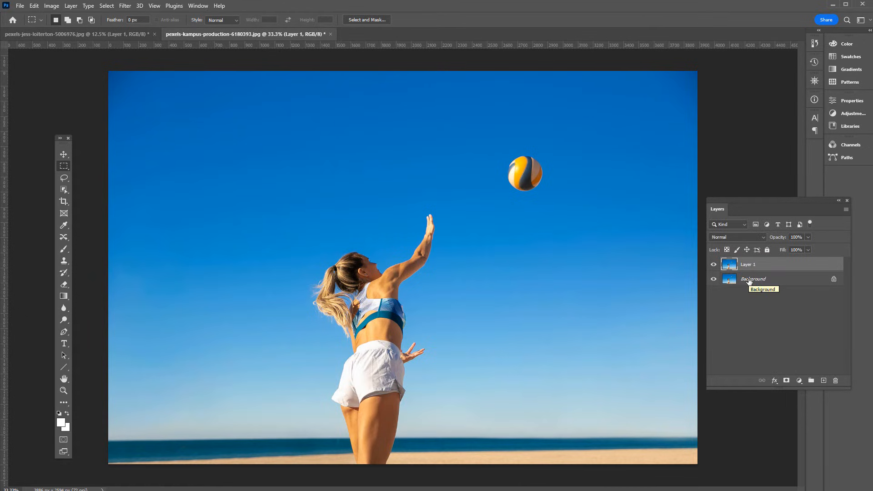
# Select the volleyball in the sky on the duplicate layer with the Object Selection tool.
pyautogui.click(64, 178)
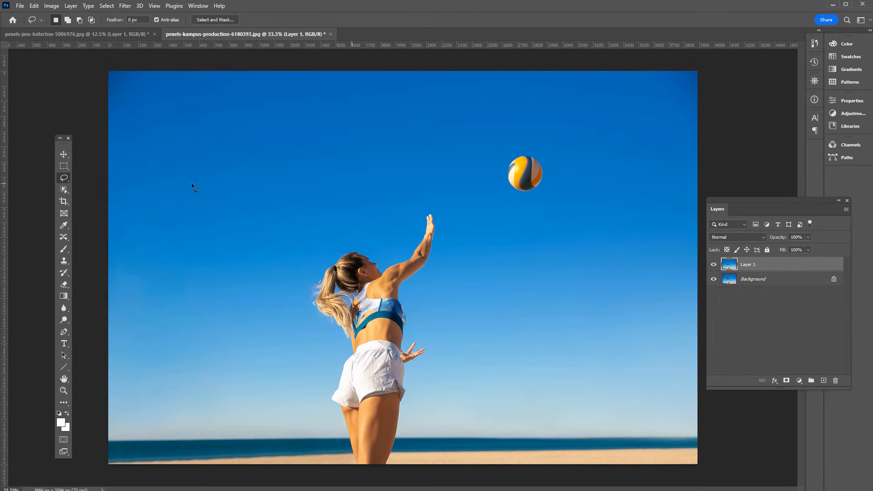
pyautogui.click(64, 189)
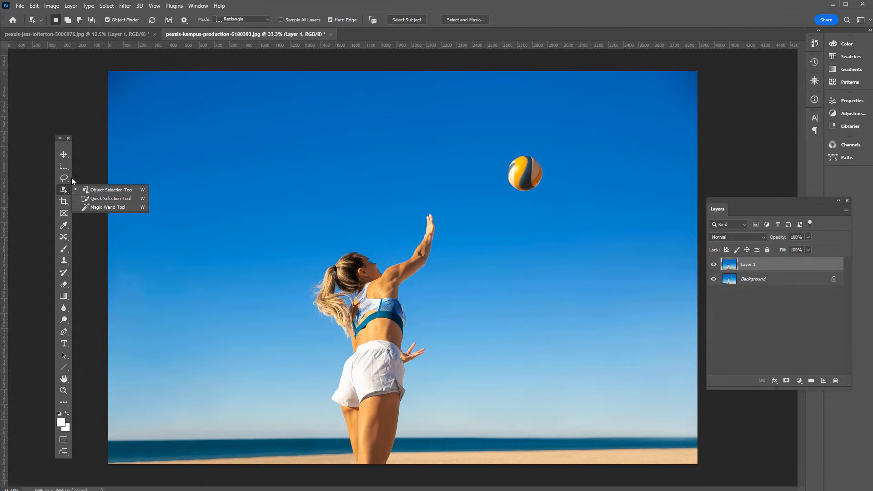
pyautogui.click(64, 166)
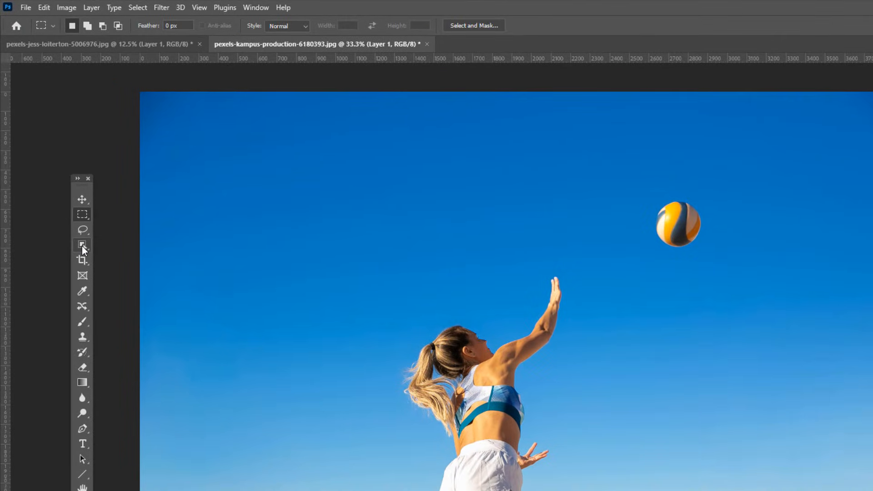
pyautogui.click(63, 190)
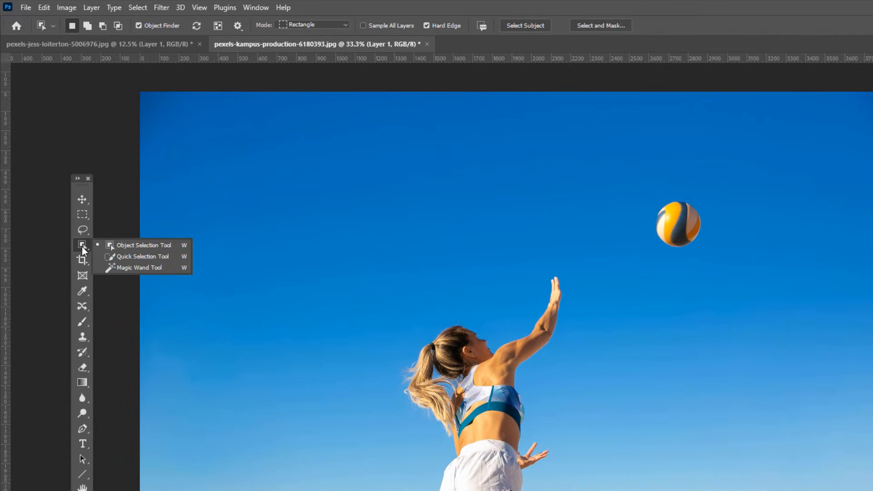
pyautogui.click(129, 247)
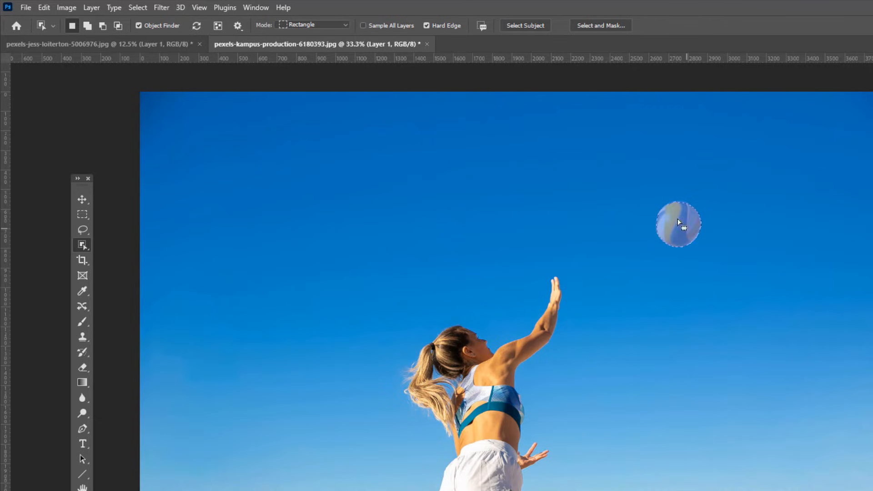
pyautogui.click(682, 223)
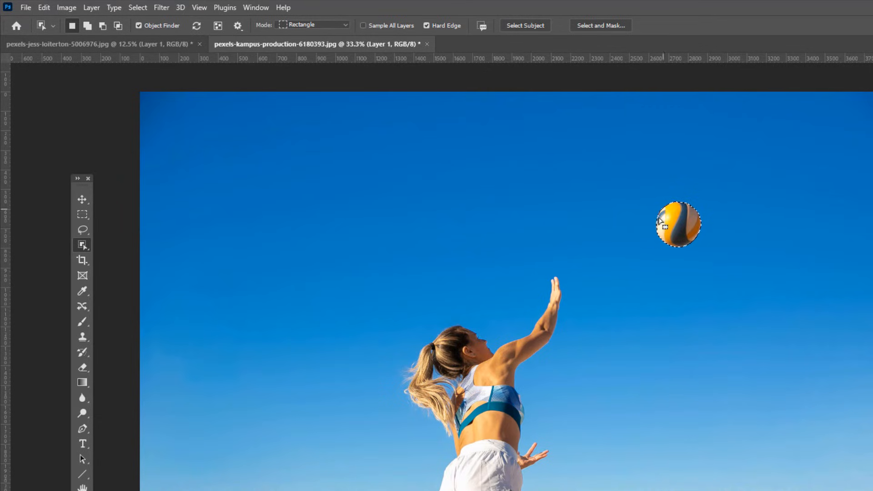
pyautogui.hotkey('shift', 'Delete')
pyautogui.hotkey('ctrl', 'z')
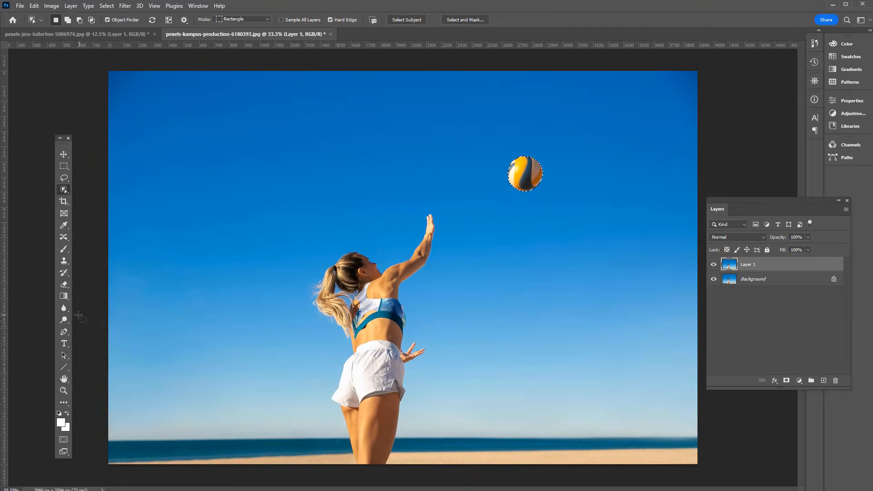
# Move the selected volleyball closer above the woman's raised hand with the Content-Aware Move tool and clear the selection.
pyautogui.click(66, 240)
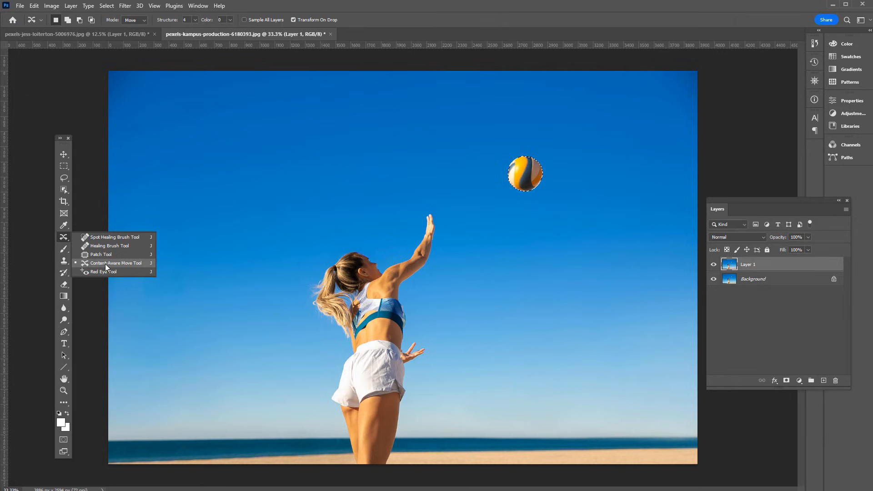
pyautogui.click(106, 266)
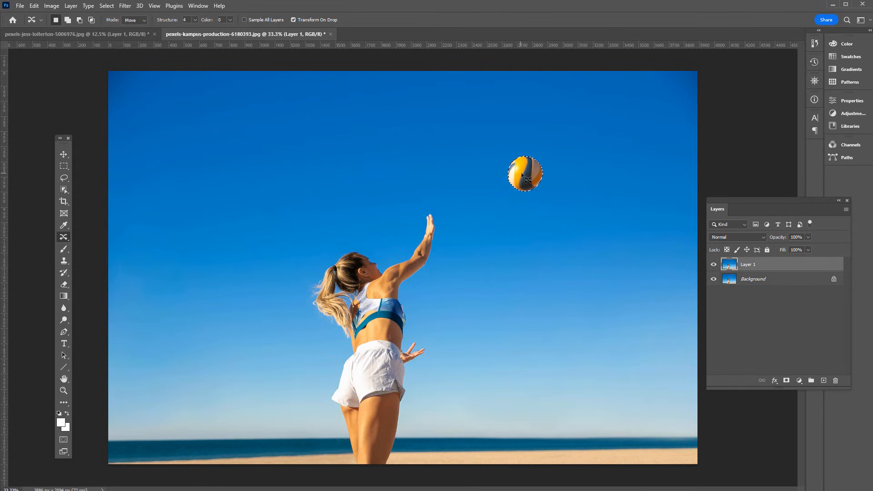
pyautogui.moveTo(518, 175); pyautogui.dragTo(453, 159)
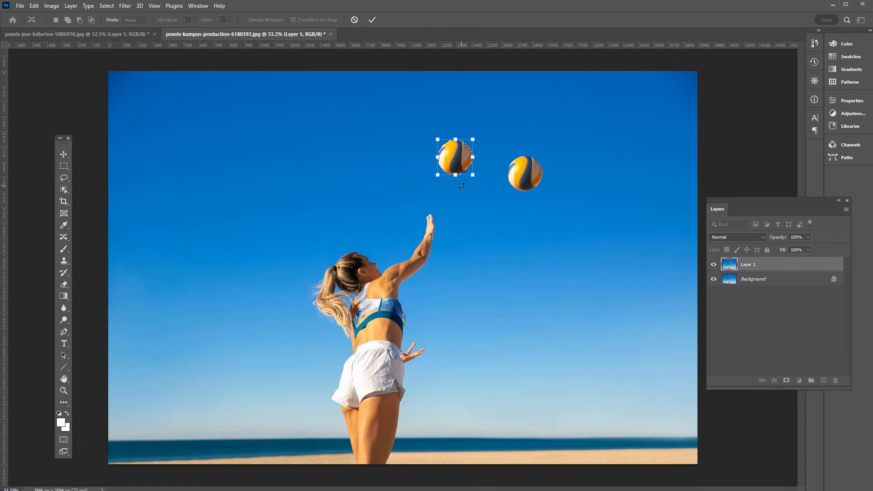
pyautogui.press('Return')
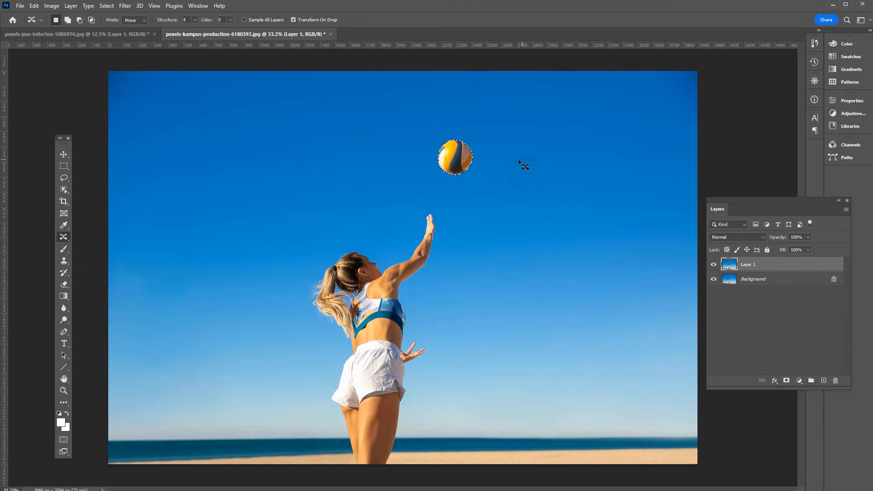
pyautogui.press('m')
pyautogui.hotkey('ctrl', 'd')
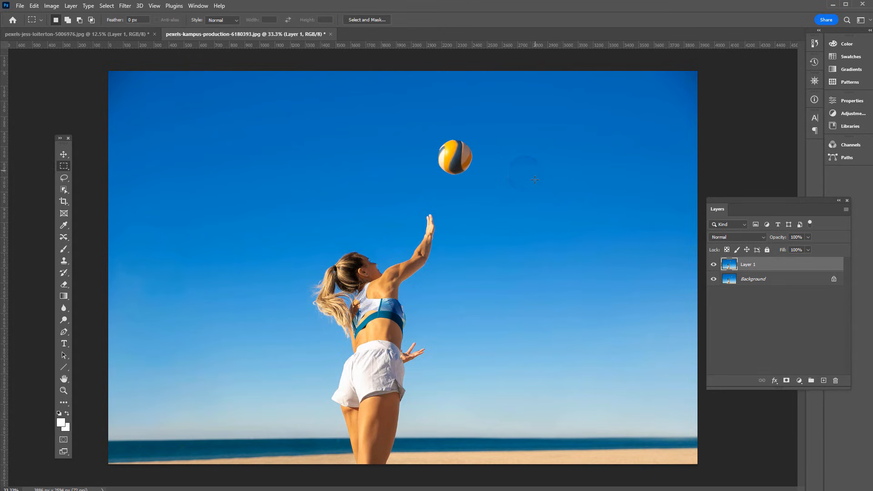
# Examine the sky at the volleyball's original position up close for leftover traces, up to 200% magnification.
pyautogui.hotkey('ctrl', '+')
pyautogui.hotkey('ctrl', '+')
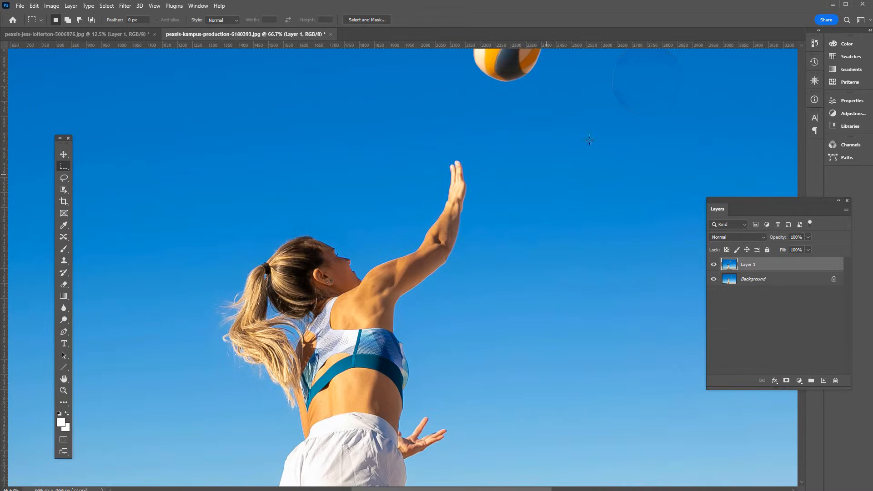
pyautogui.press('space')
pyautogui.moveTo(593, 137); pyautogui.dragTo(430, 326)
pyautogui.hotkey('ctrl', '+')
pyautogui.hotkey('ctrl', '+')
pyautogui.hotkey('ctrl', '+')
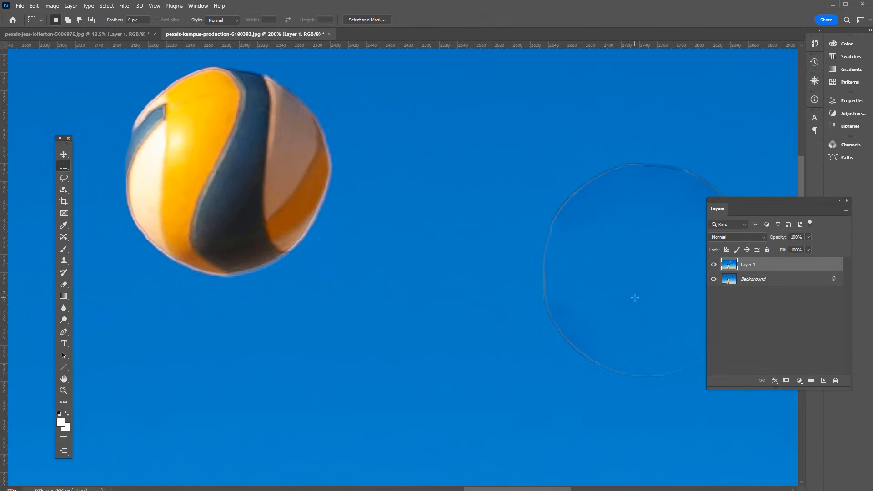
pyautogui.hotkey('ctrl', '-')
pyautogui.hotkey('ctrl', '-')
pyautogui.hotkey('ctrl', '-')
pyautogui.hotkey('ctrl', '-')
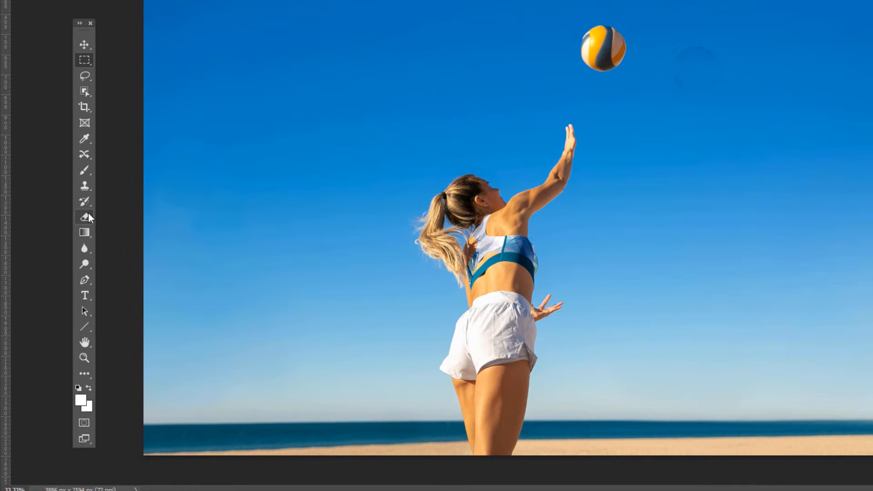
# Try to cover the volleyball's leftover outline in the sky using the Clone Stamp tool with a soft 400 px brush.
pyautogui.click(85, 191)
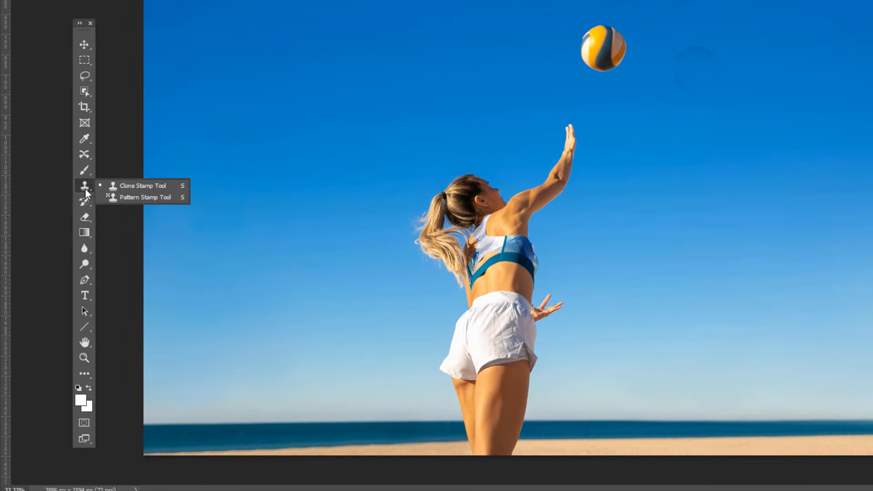
pyautogui.click(118, 187)
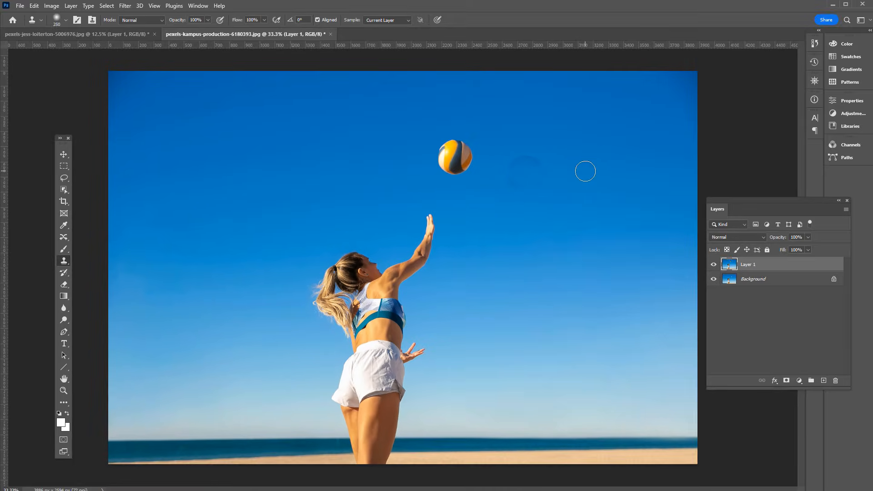
pyautogui.press(']')
pyautogui.press(']')
pyautogui.click(67, 19)
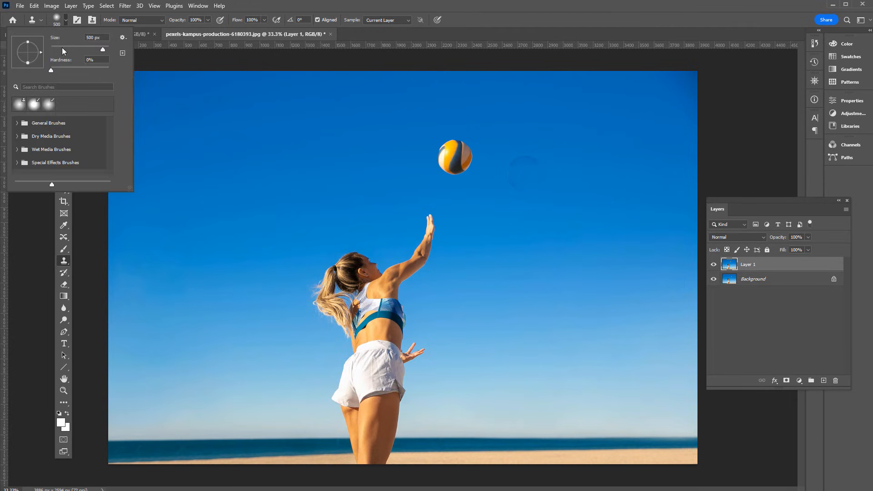
pyautogui.click(66, 21)
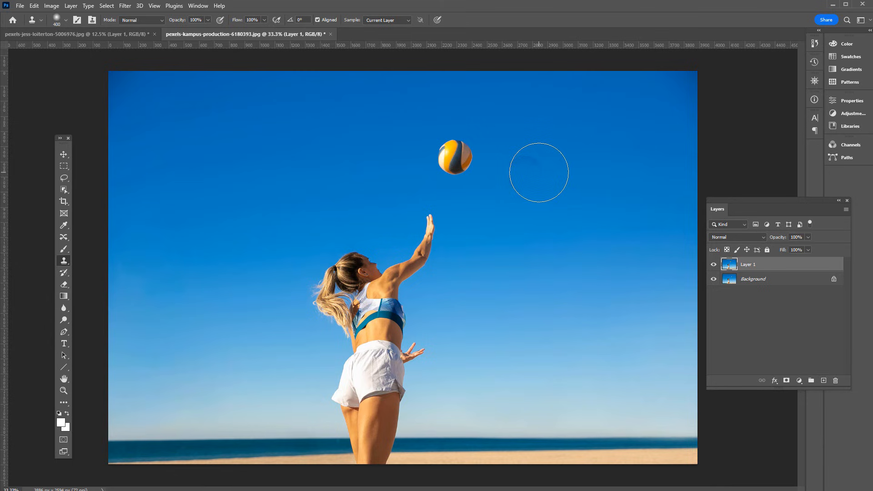
pyautogui.press('[')
pyautogui.click(526, 171)
pyautogui.moveTo(527, 170); pyautogui.dragTo(527, 169)
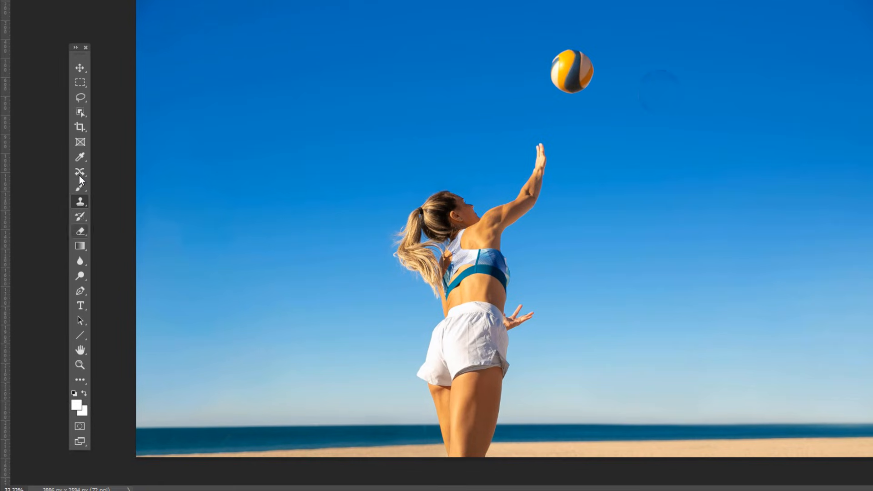
# Remove the volleyball's leftover outline from the sky by painting over it with the Spot Healing Brush.
pyautogui.click(80, 175)
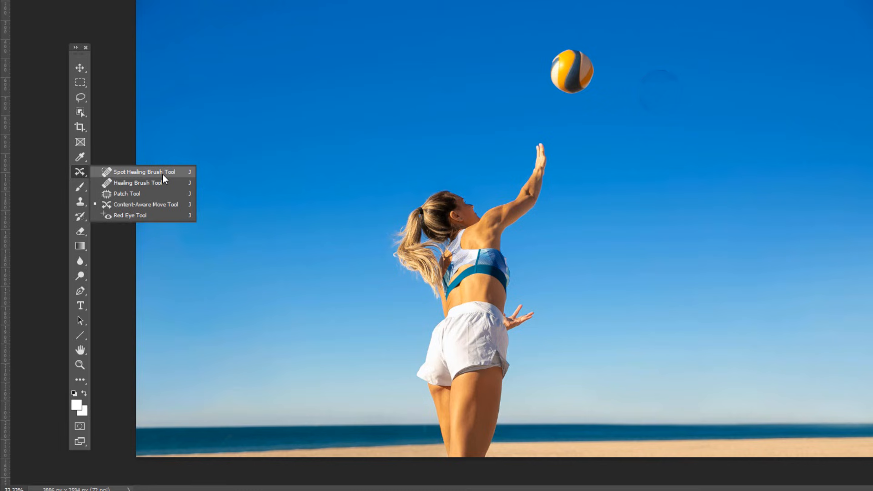
pyautogui.click(119, 172)
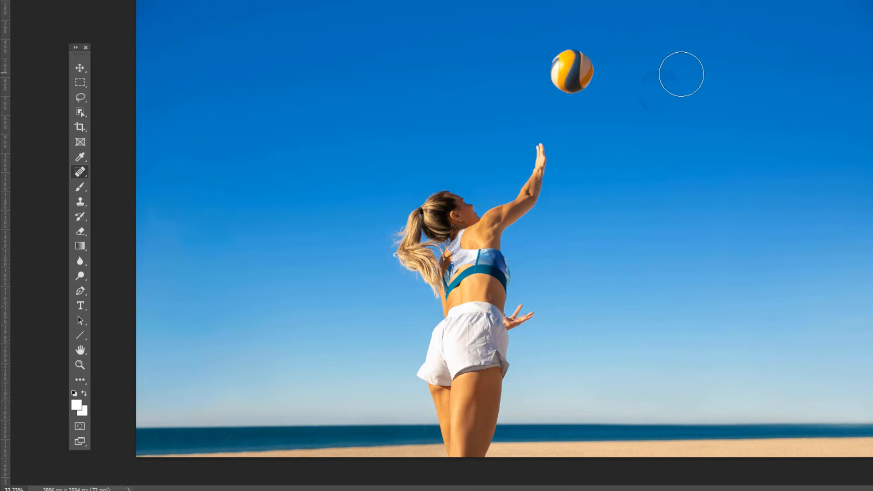
pyautogui.moveTo(666, 76)
pyautogui.mouseDown()
pyautogui.moveTo(666, 104)
pyautogui.moveTo(681, 90)
pyautogui.moveTo(659, 89)
pyautogui.mouseUp()
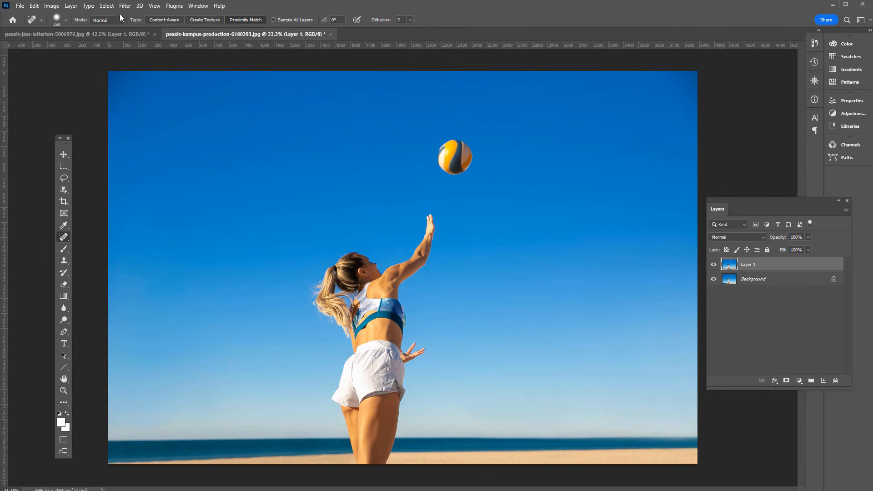
pyautogui.click(99, 32)
pyautogui.click(280, 35)
pyautogui.click(64, 238)
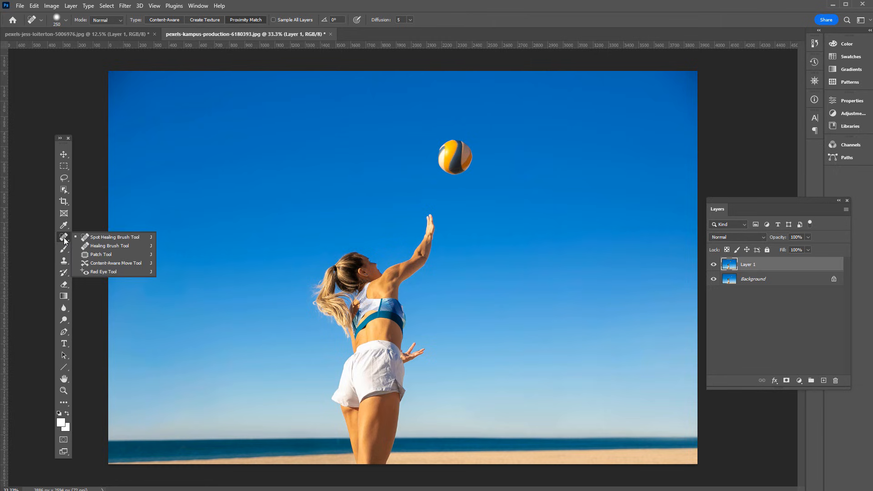
pyautogui.click(64, 239)
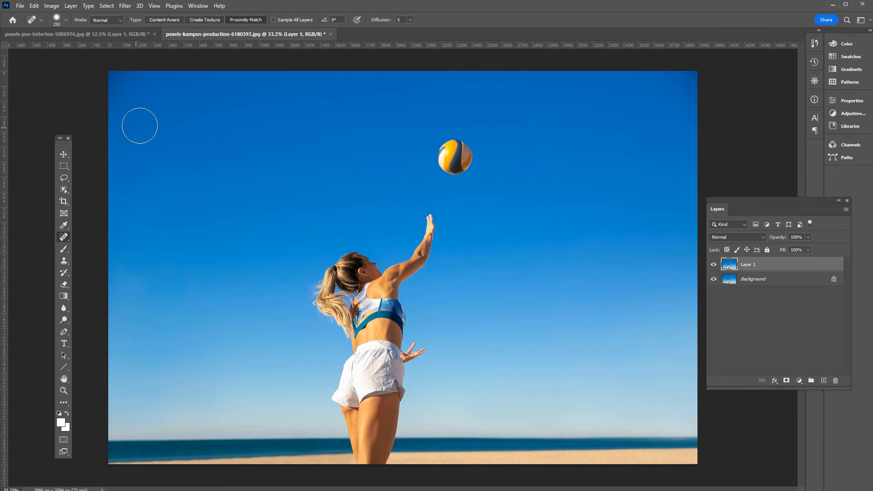